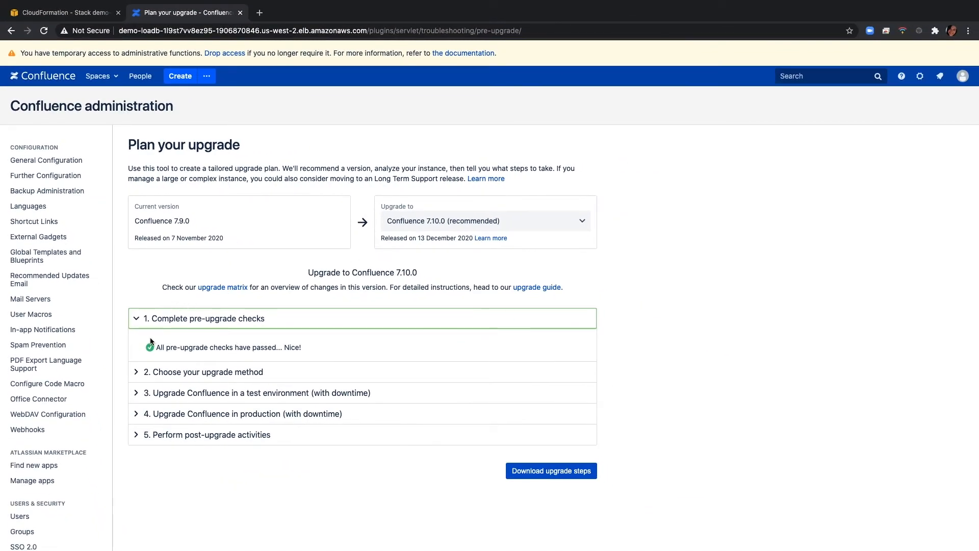
# Open Troubleshooting and support tools and expand the File system and Administration health checks to review the instance's health
pyautogui.scroll(-2, 87, 391)
pyautogui.scroll(-15, 87, 392)
pyautogui.click(67, 402)
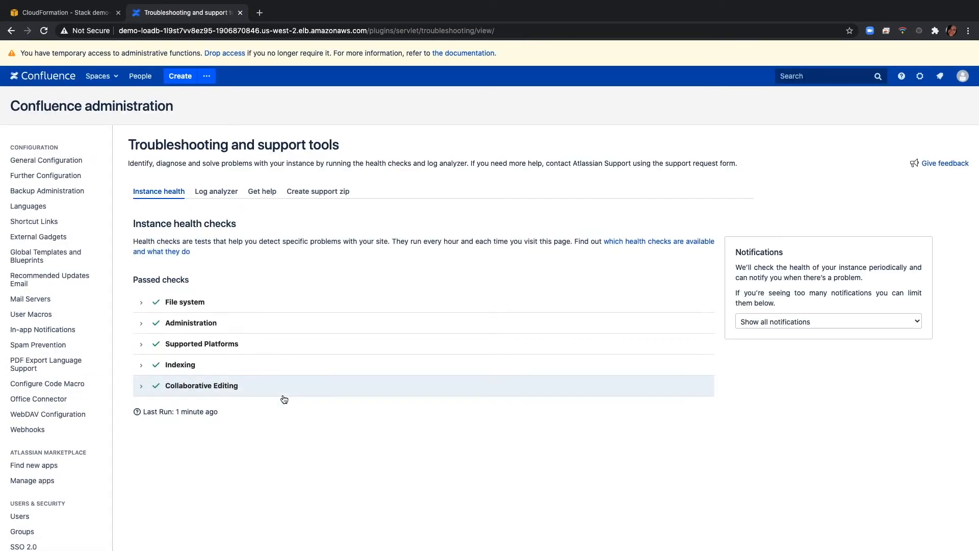
pyautogui.click(141, 304)
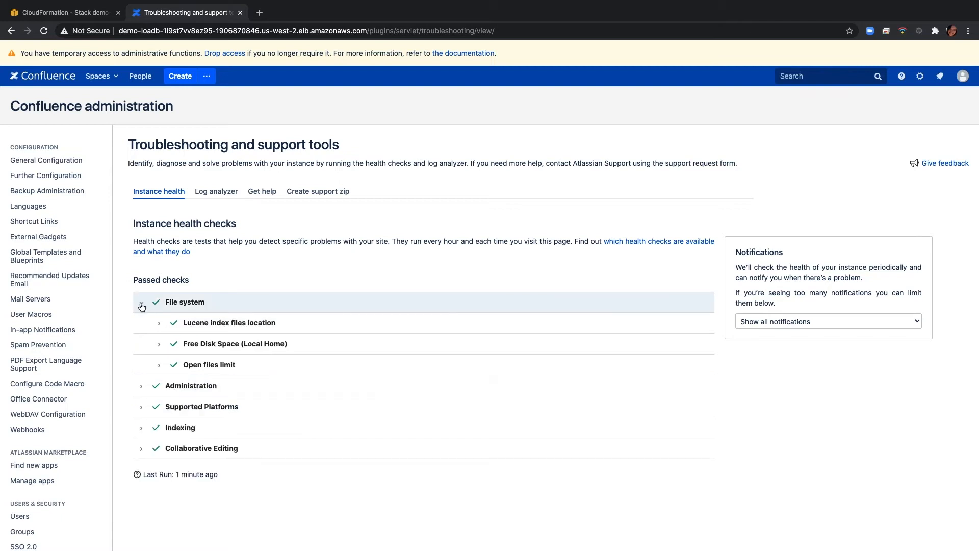
pyautogui.click(142, 391)
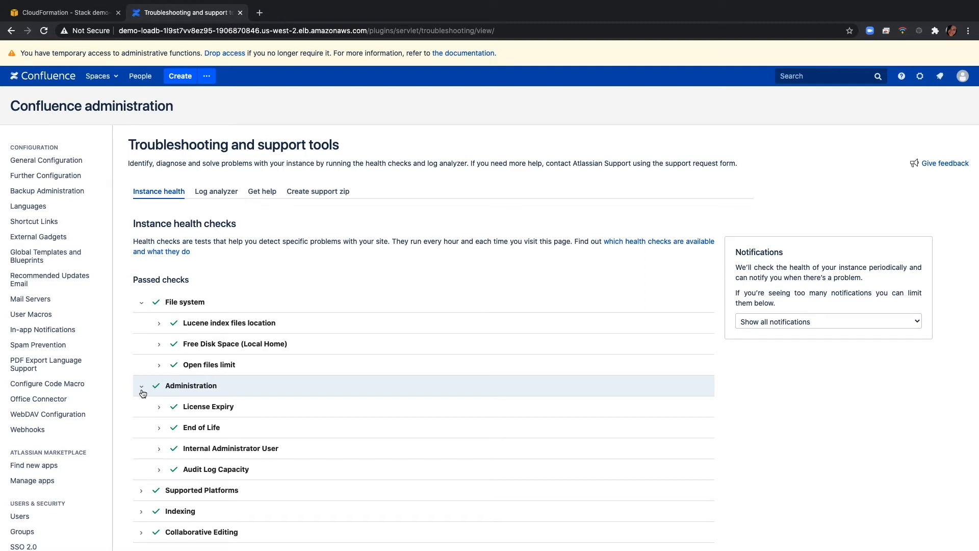
pyautogui.scroll(-1, 183, 407)
pyautogui.scroll(-5, 183, 407)
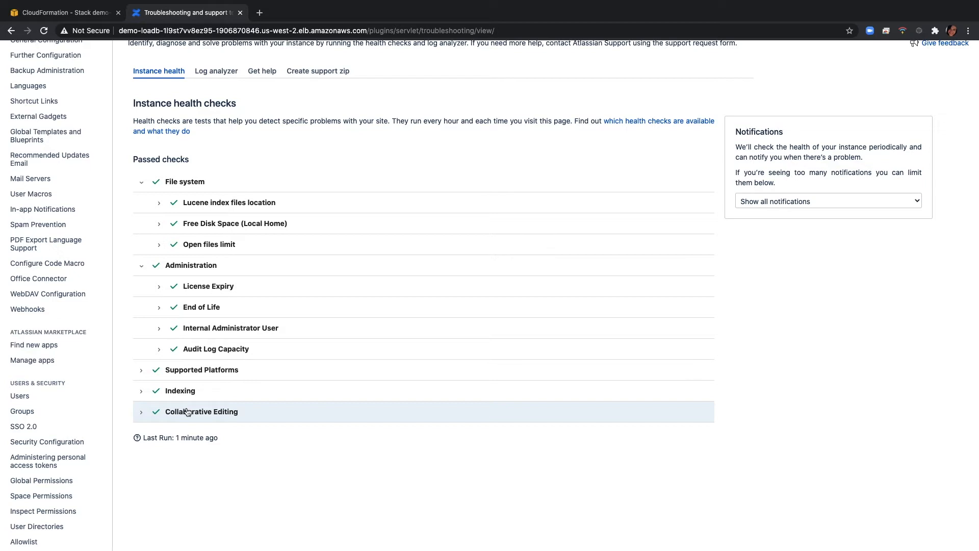
# Run the Confluence update check from the app management page to test app compatibility with version 7.9.3
pyautogui.click(63, 361)
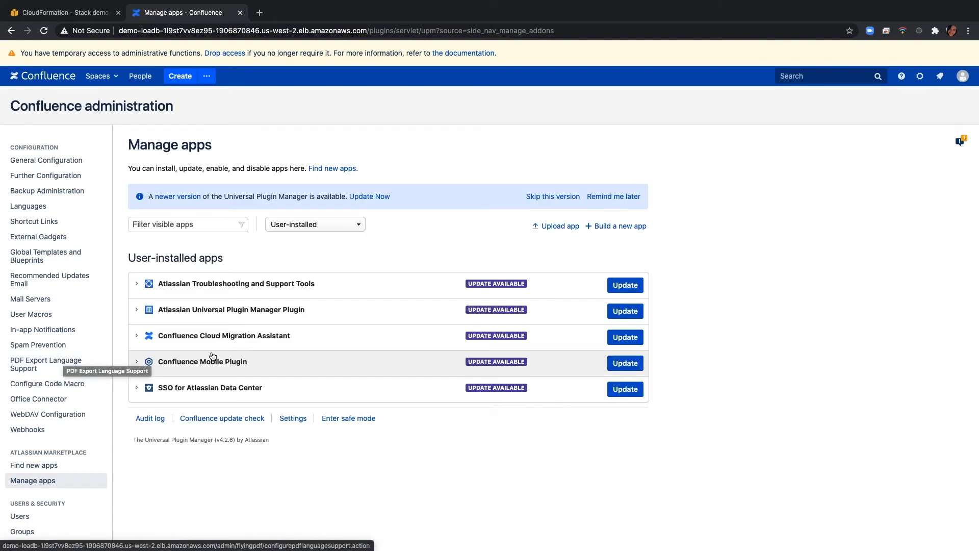
pyautogui.click(232, 419)
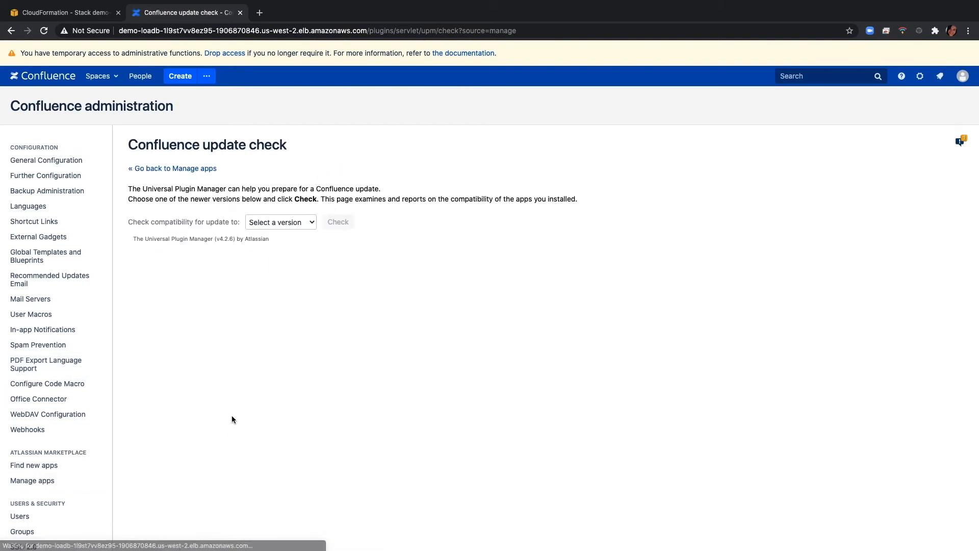
pyautogui.click(309, 228)
pyautogui.click(297, 240)
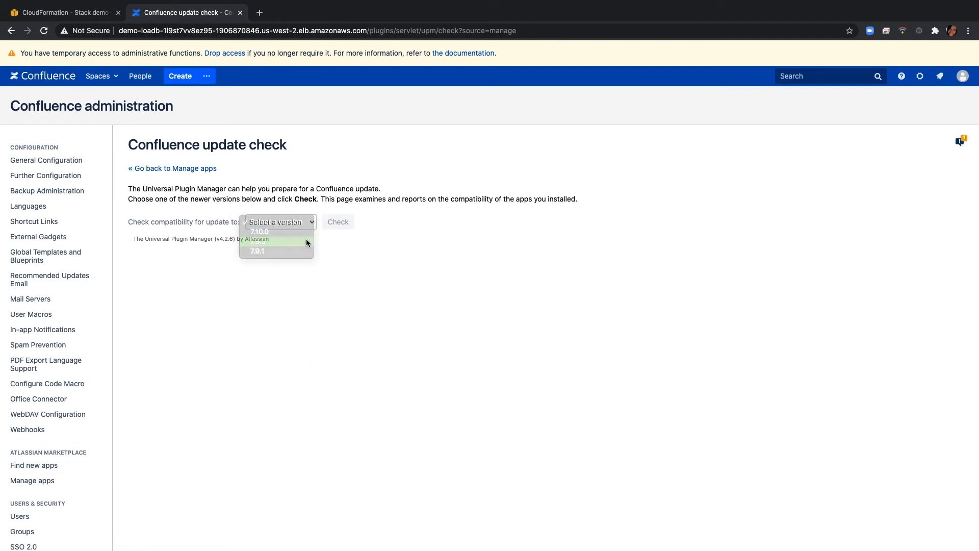
pyautogui.click(349, 225)
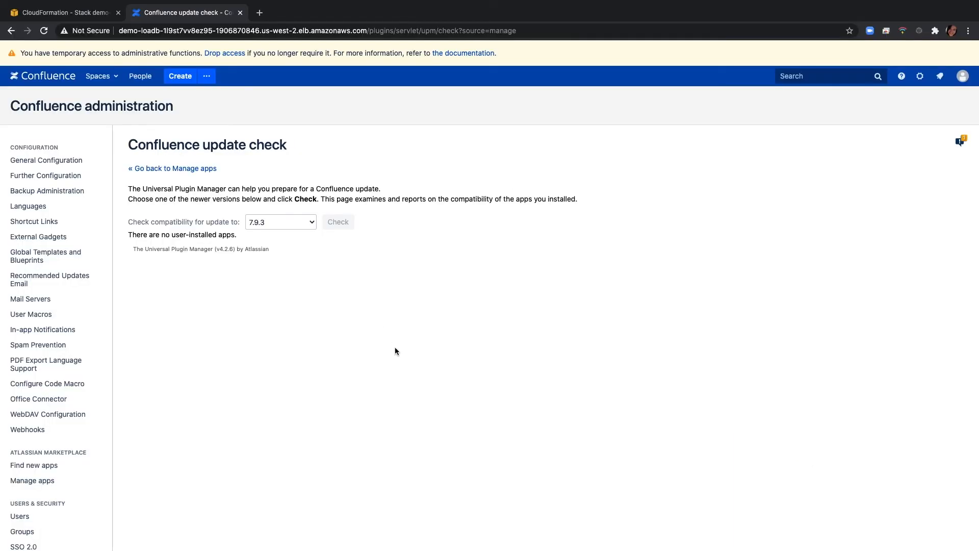
# Open Rolling upgrades in Confluence administration and enable upgrade mode, continuing with only one active node
pyautogui.click(921, 76)
pyautogui.click(900, 113)
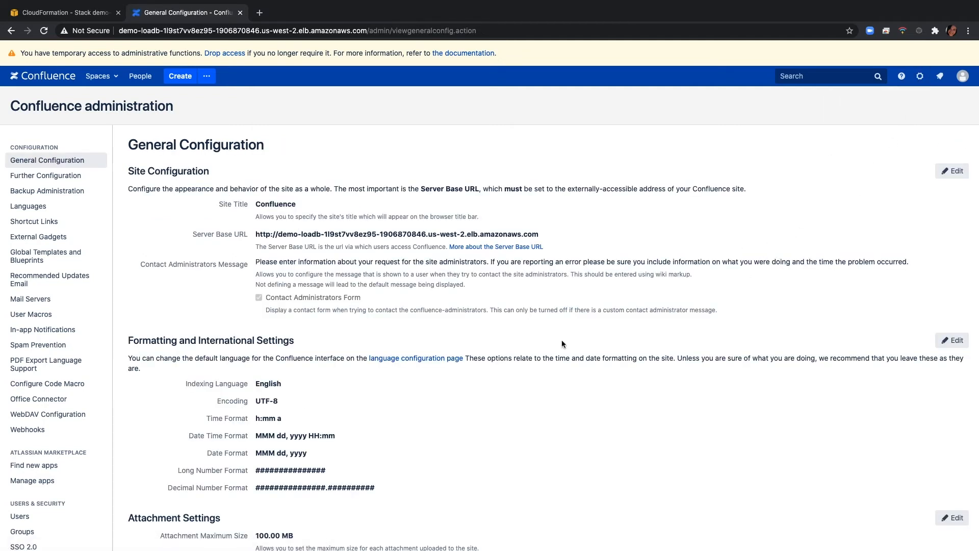
pyautogui.scroll(-3, 41, 438)
pyautogui.scroll(-9, 43, 442)
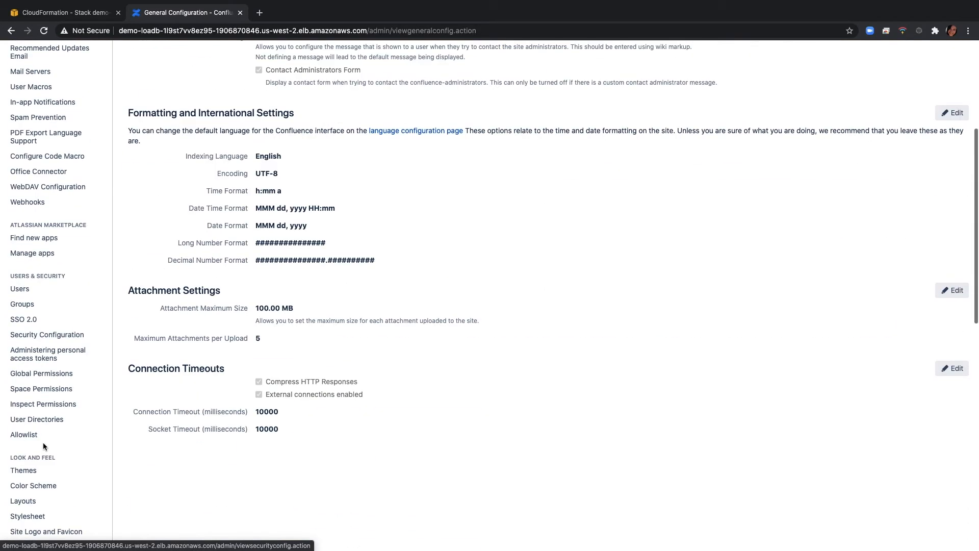
pyautogui.click(46, 432)
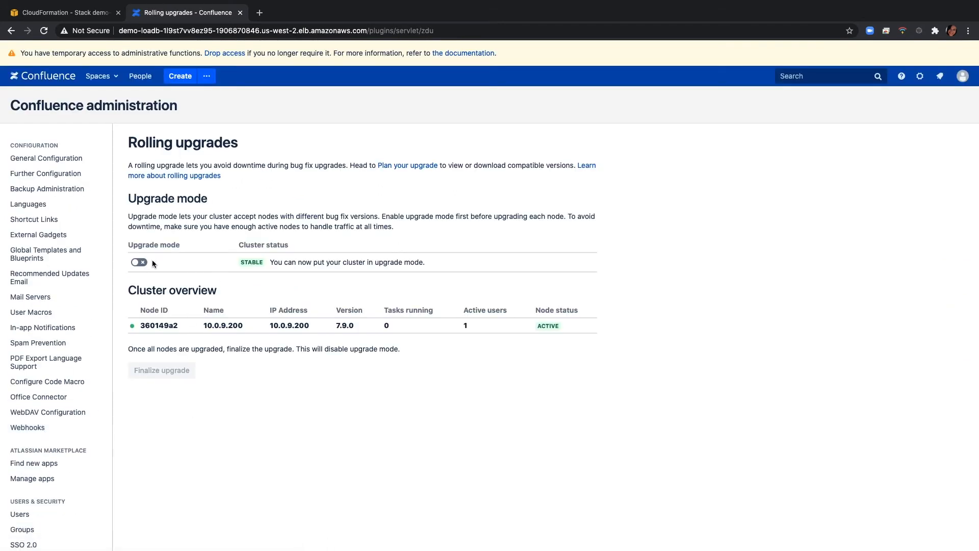
pyautogui.click(138, 262)
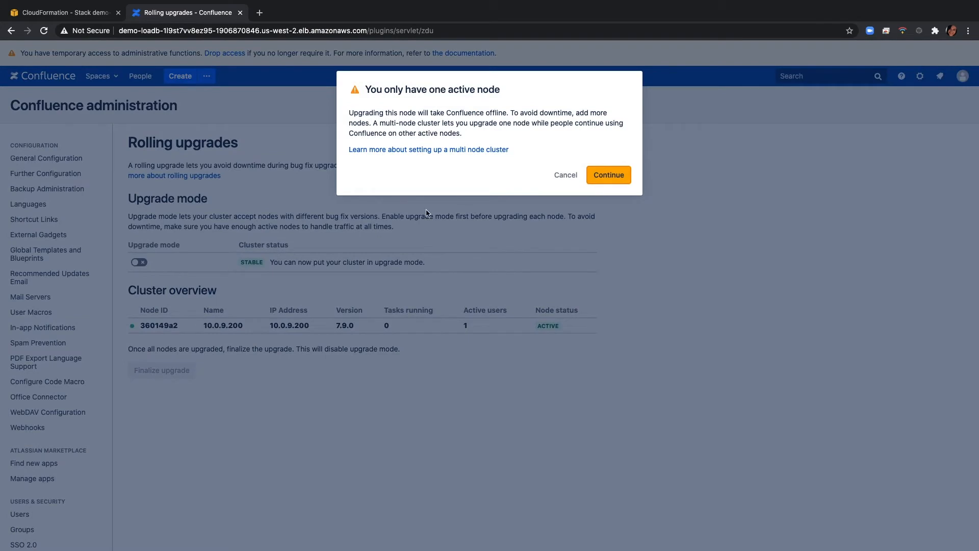
pyautogui.click(617, 175)
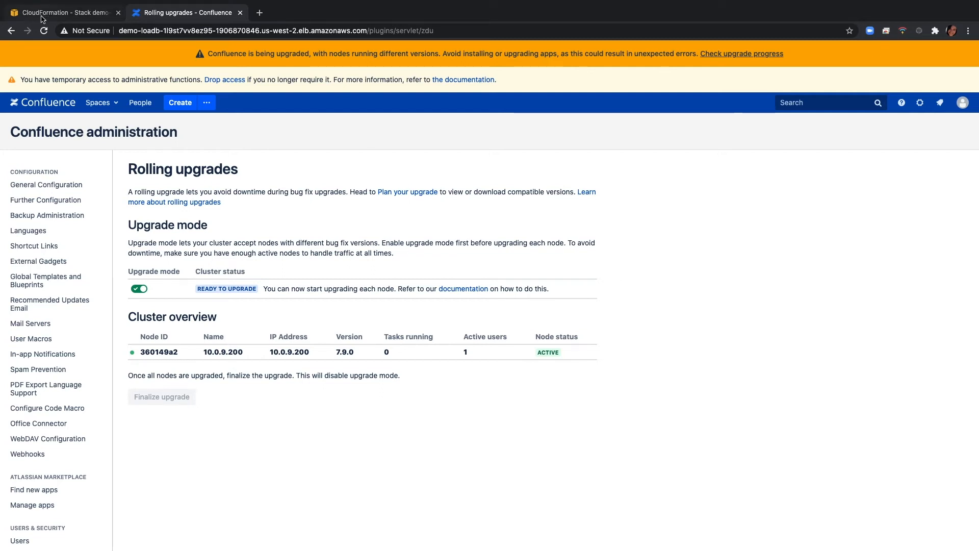
# Switch to AWS CloudFormation and inspect the instances of the demo-rolling-upgrades-gc stack's ClusterNodeGroup Auto Scaling group
pyautogui.click(61, 13)
pyautogui.click(72, 51)
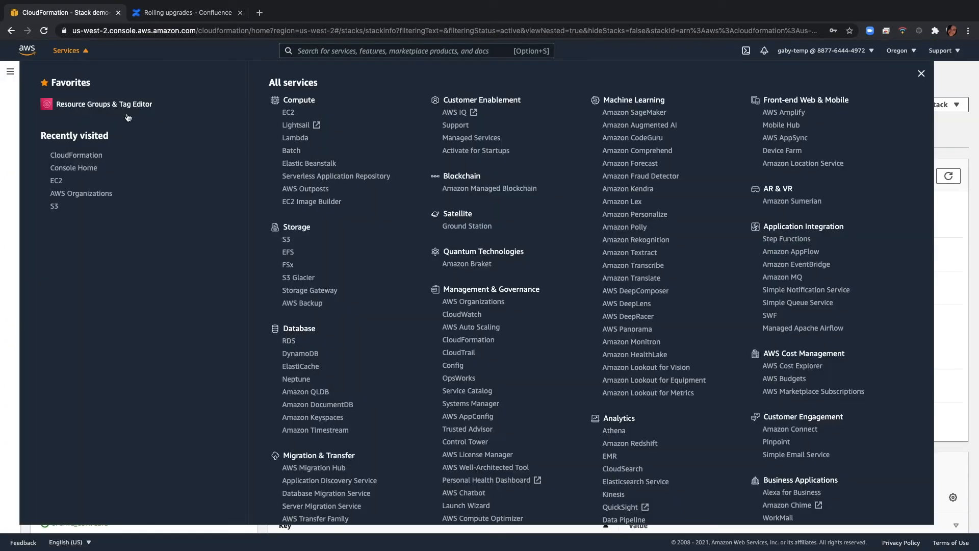
pyautogui.click(485, 344)
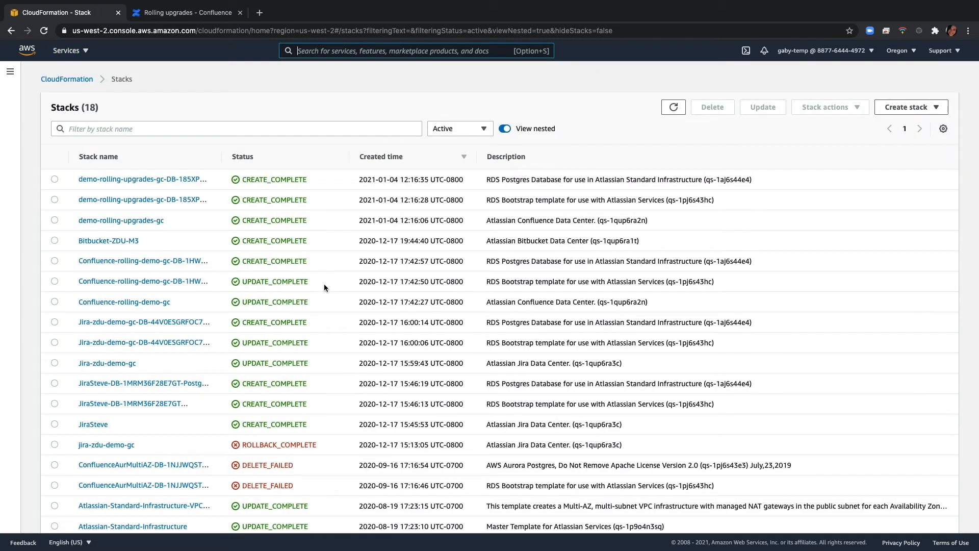
pyautogui.click(158, 222)
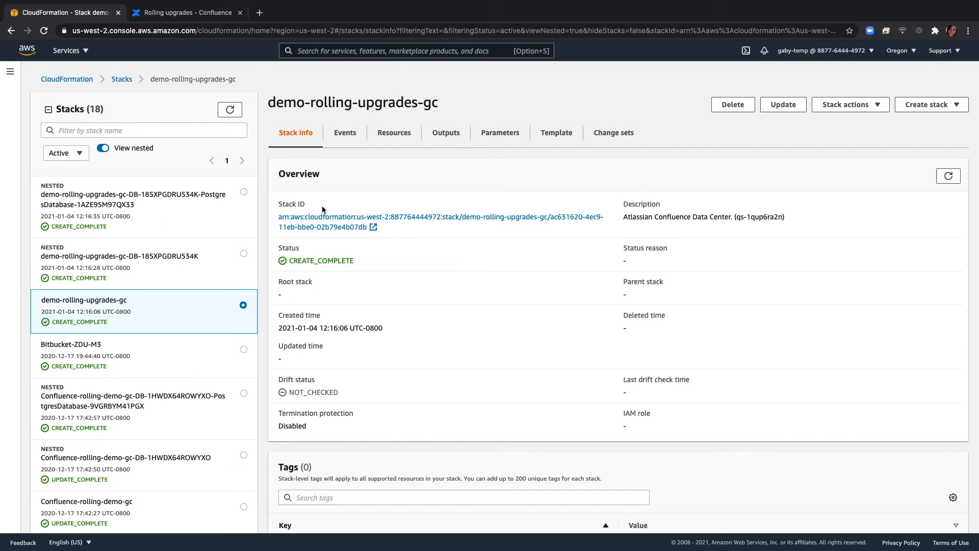
pyautogui.click(396, 134)
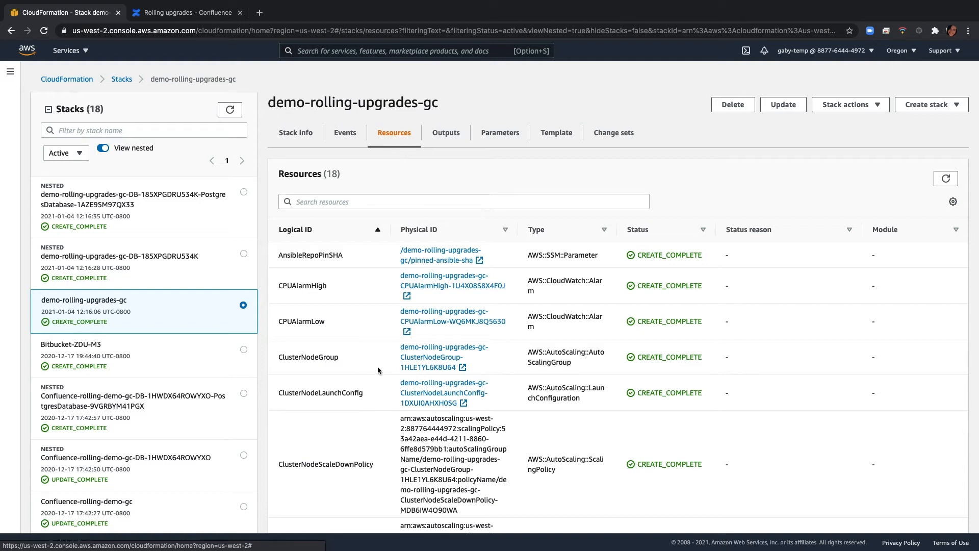
pyautogui.click(414, 367)
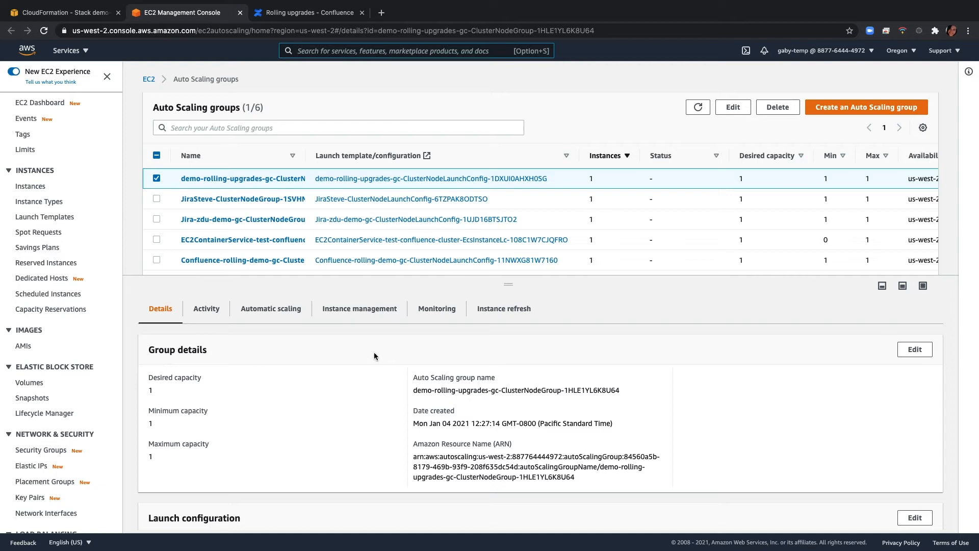
pyautogui.click(361, 315)
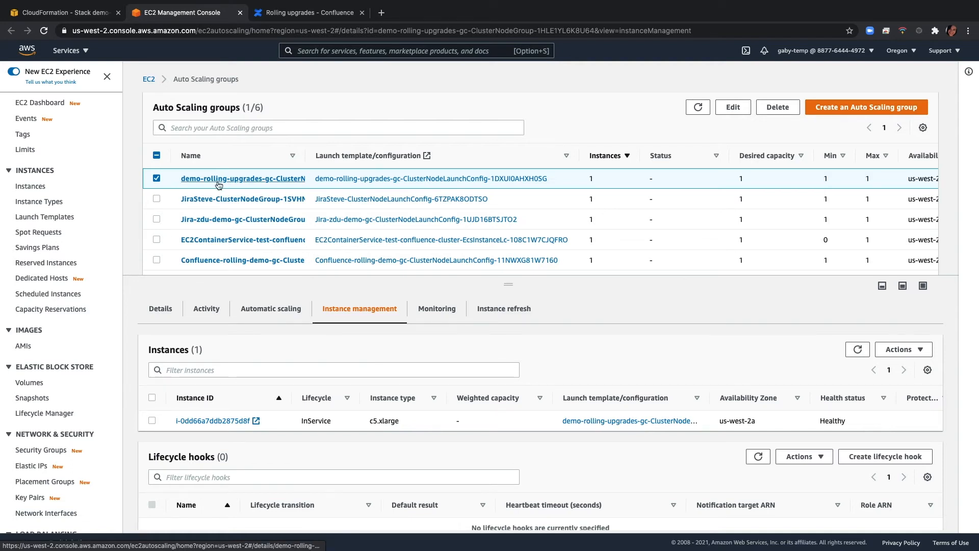
# Start updating the demo-rolling-upgrades-gc stack in CloudFormation with the current template and set the Confluence version to 7.9.3
pyautogui.click(96, 15)
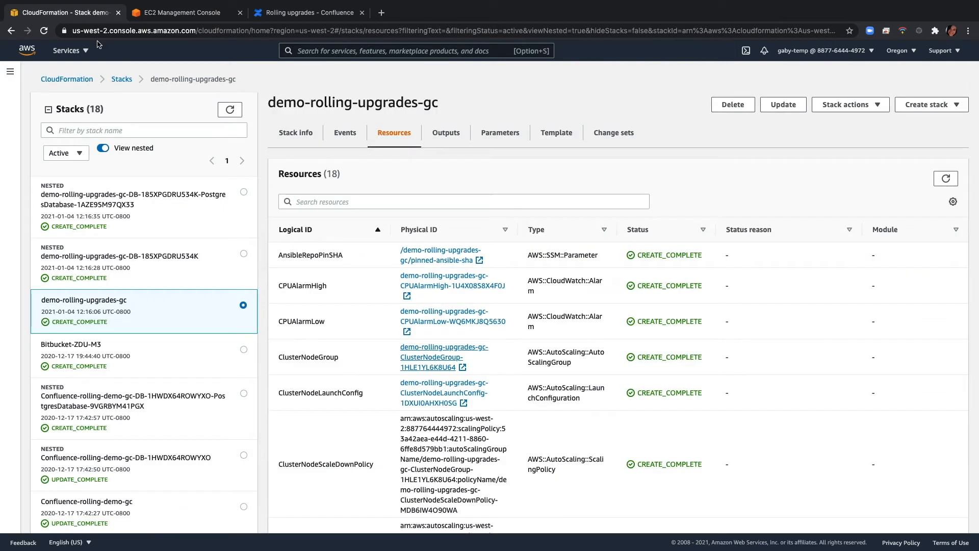
pyautogui.click(70, 50)
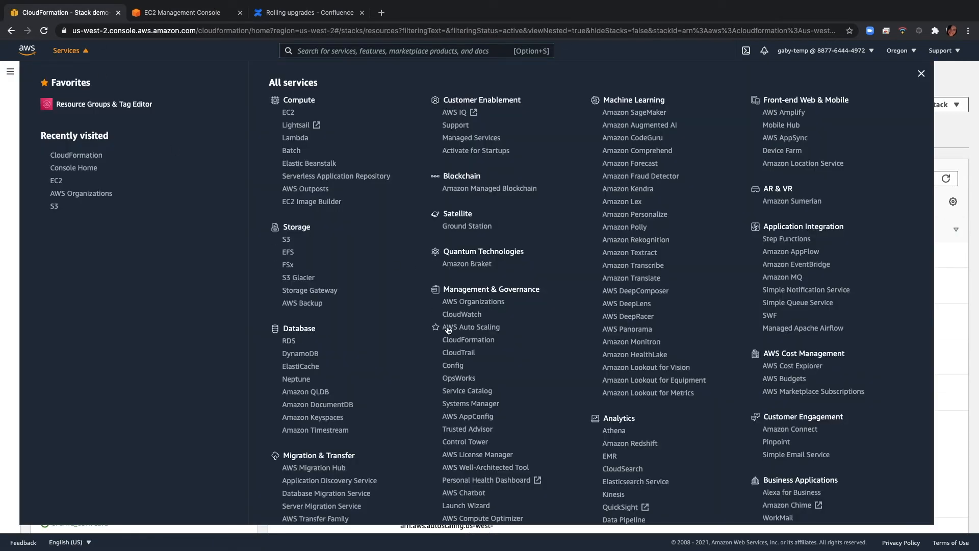
pyautogui.click(467, 340)
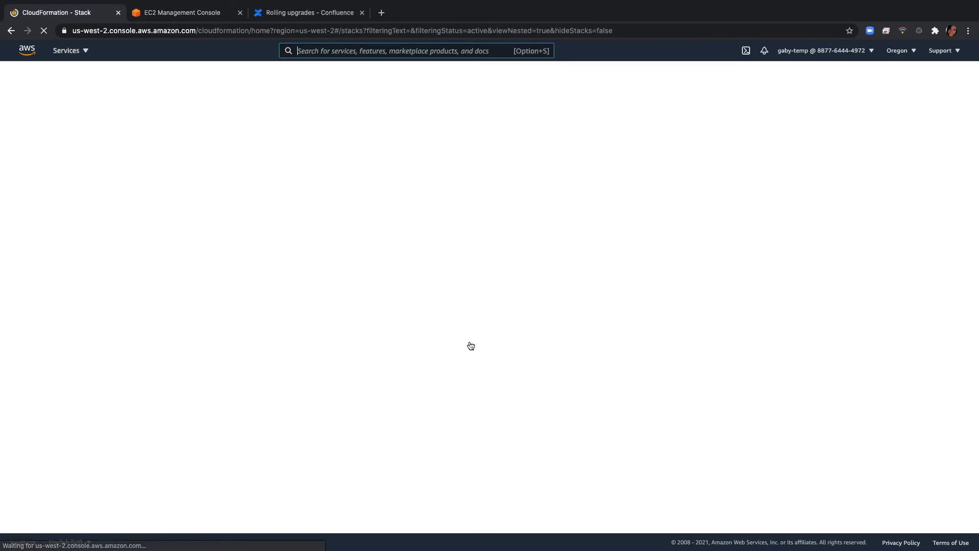
pyautogui.click(134, 220)
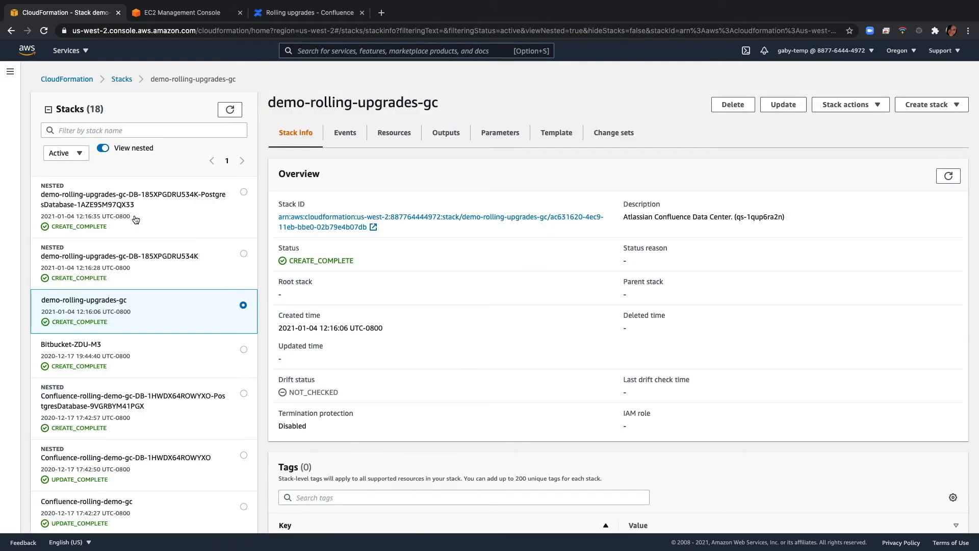
pyautogui.click(789, 108)
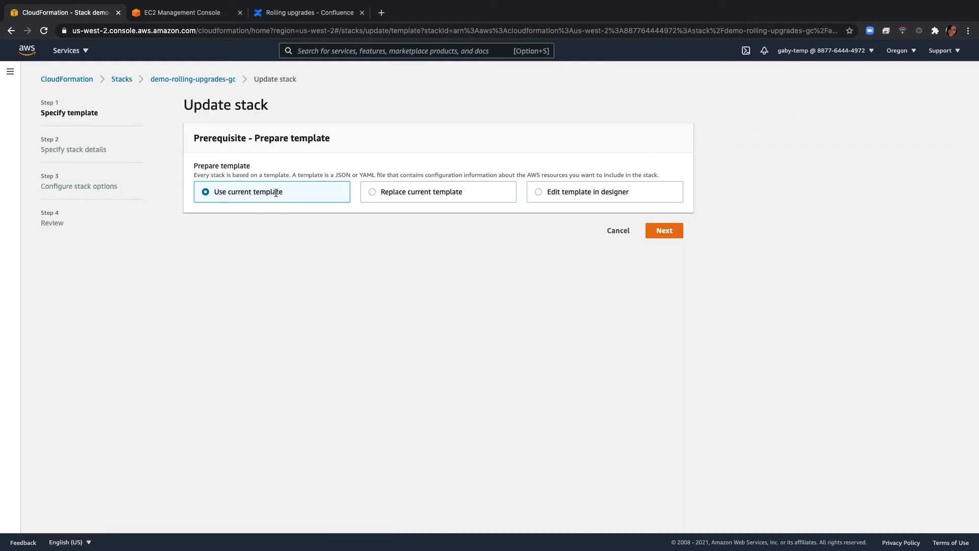
pyautogui.click(663, 230)
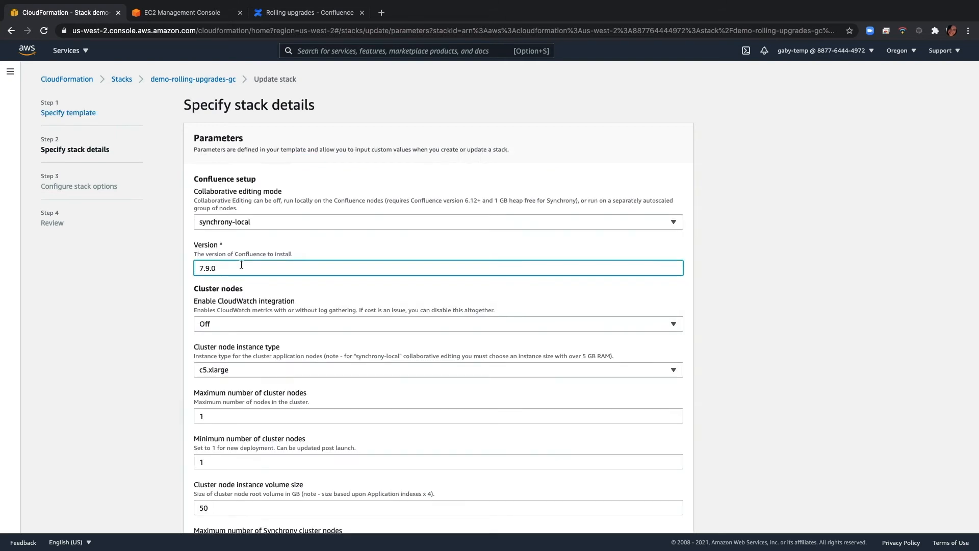
pyautogui.press('BackSpace')
pyautogui.write('3')
# Set both the maximum and minimum number of cluster nodes to 2 in the stack parameters
pyautogui.scroll(-3, 284, 308)
pyautogui.click(253, 322)
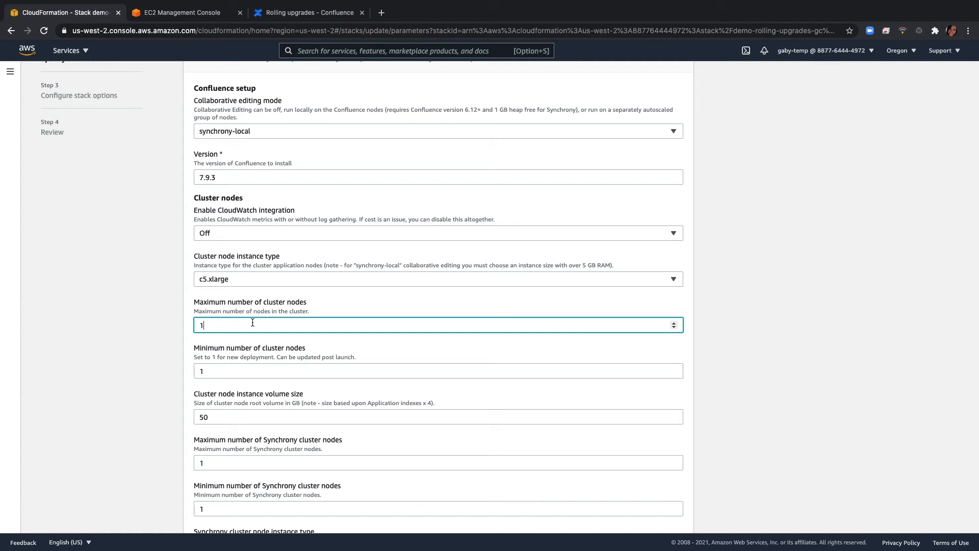
pyautogui.press('BackSpace')
pyautogui.write('2')
pyautogui.click(253, 365)
pyautogui.press('BackSpace')
pyautogui.write('2')
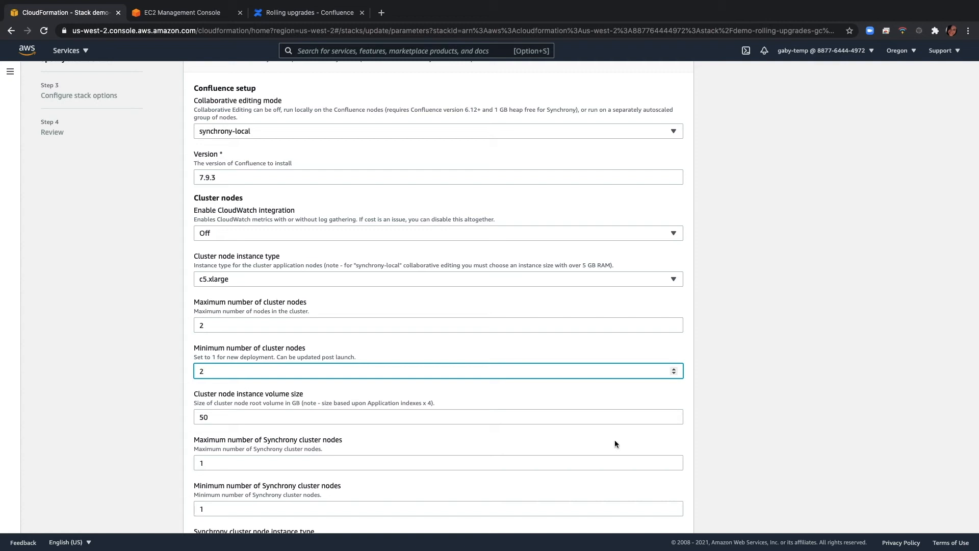
# Keep the remaining stack parameters and options, acknowledge the required IAM and CAPABILITY_AUTO_EXPAND capabilities, and submit the stack update
pyautogui.scroll(-20, 697, 428)
pyautogui.scroll(-5, 718, 443)
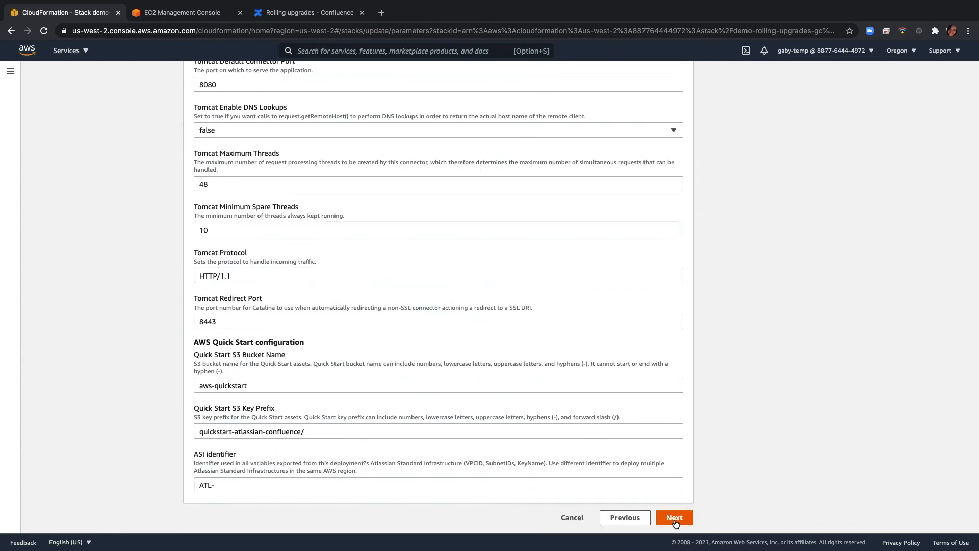
pyautogui.click(676, 515)
pyautogui.click(675, 516)
pyautogui.scroll(-10, 640, 443)
pyautogui.scroll(-15, 641, 447)
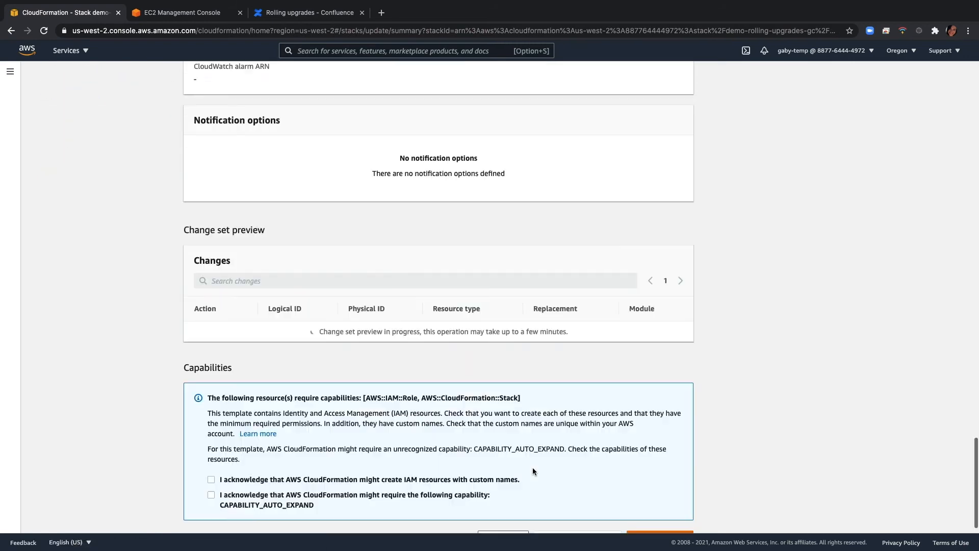
pyautogui.click(660, 518)
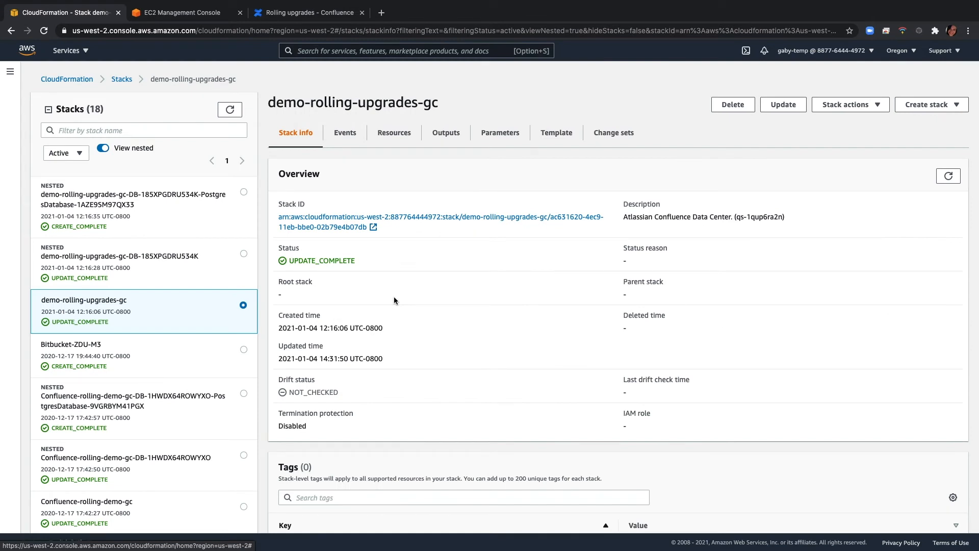
# Check the cluster overview on Confluence's Rolling upgrades page and list the running EC2 instances in AWS
pyautogui.click(331, 12)
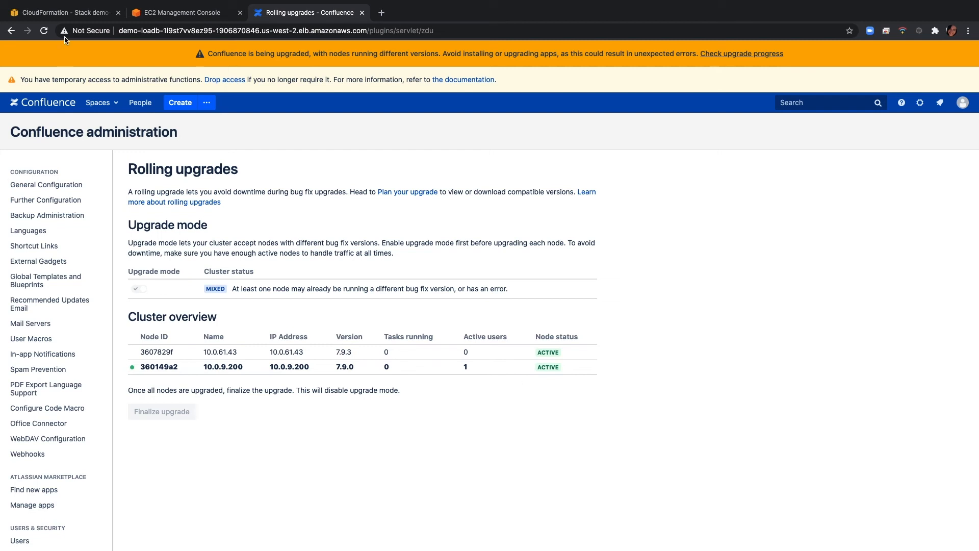
pyautogui.click(66, 11)
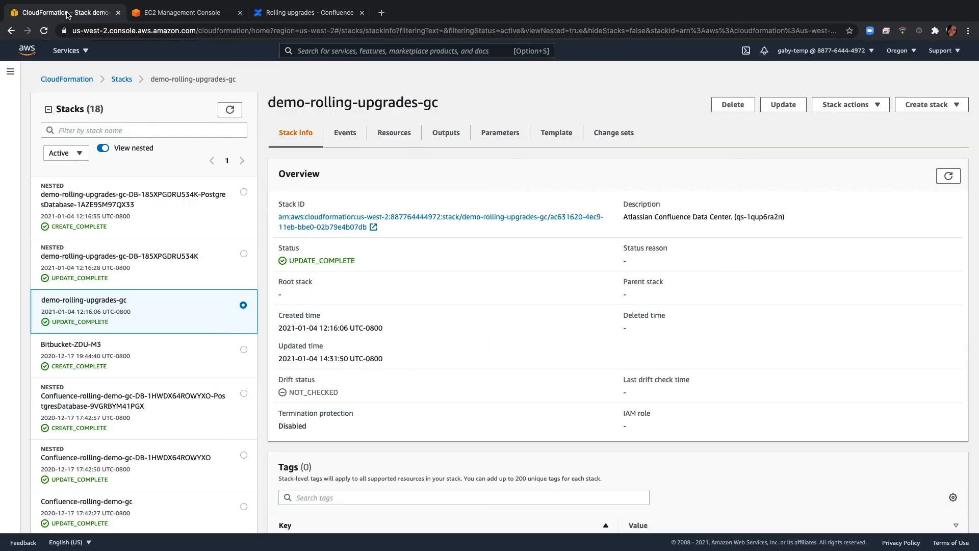
pyautogui.click(71, 51)
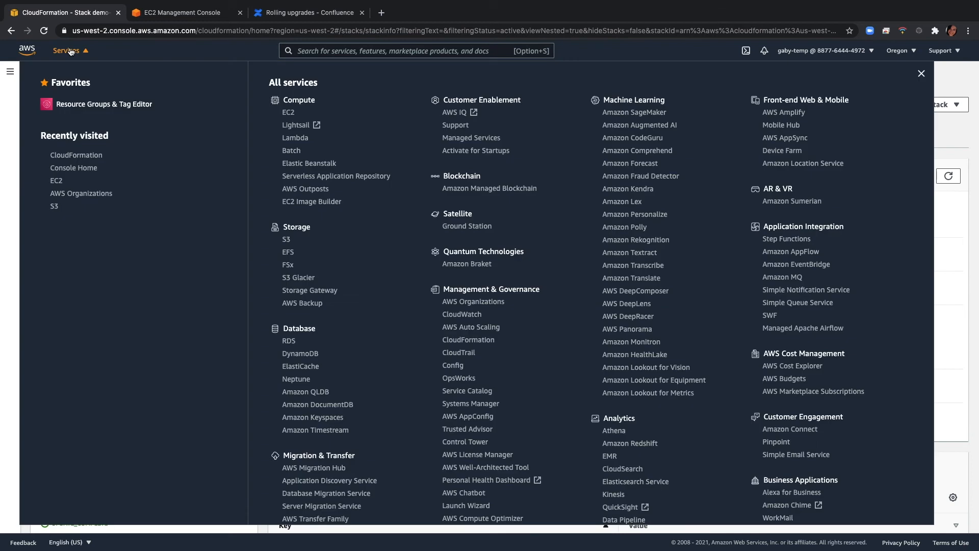
pyautogui.click(291, 114)
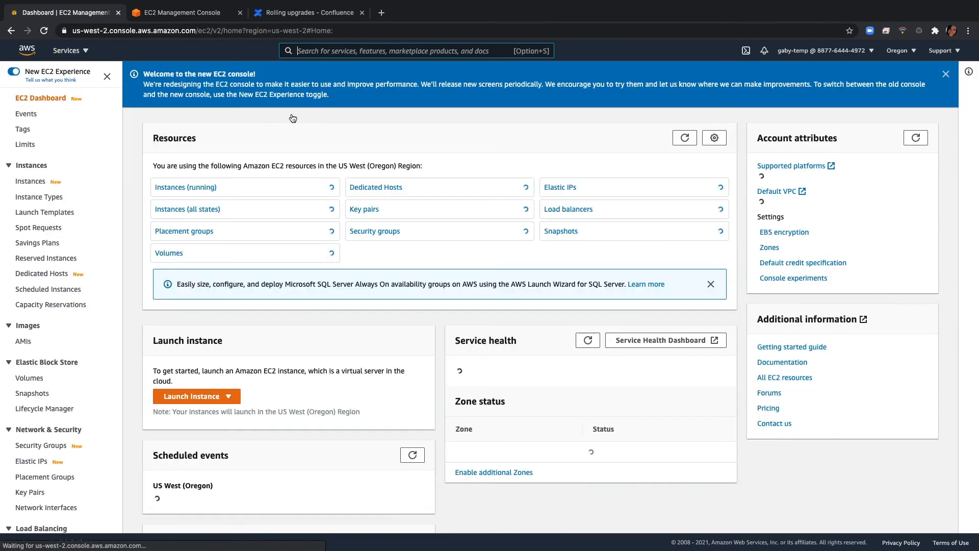
pyautogui.click(199, 188)
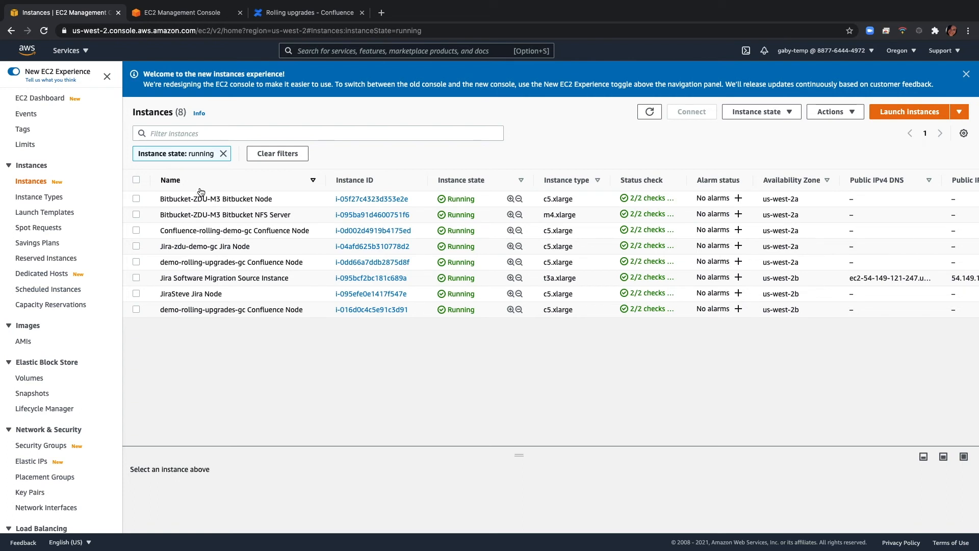
# Terminate the running demo-rolling-upgrades-gc Confluence Node instance in us-west-2a and reload the EC2 instance list
pyautogui.click(137, 262)
pyautogui.click(760, 113)
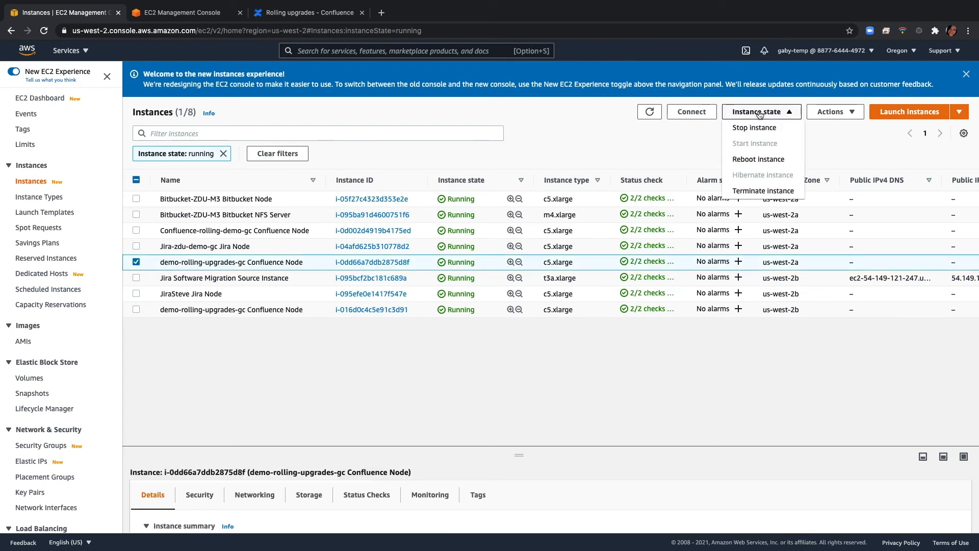
pyautogui.click(768, 191)
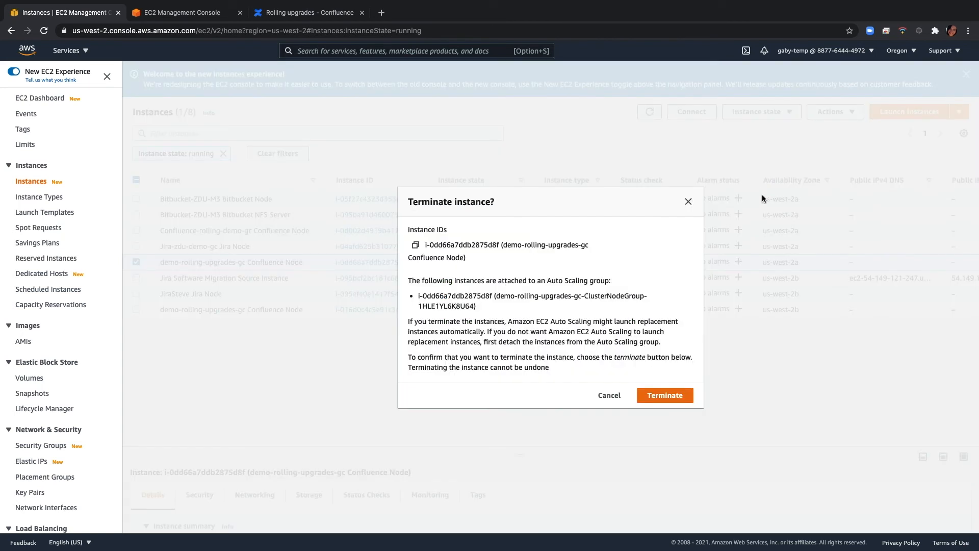
pyautogui.click(690, 396)
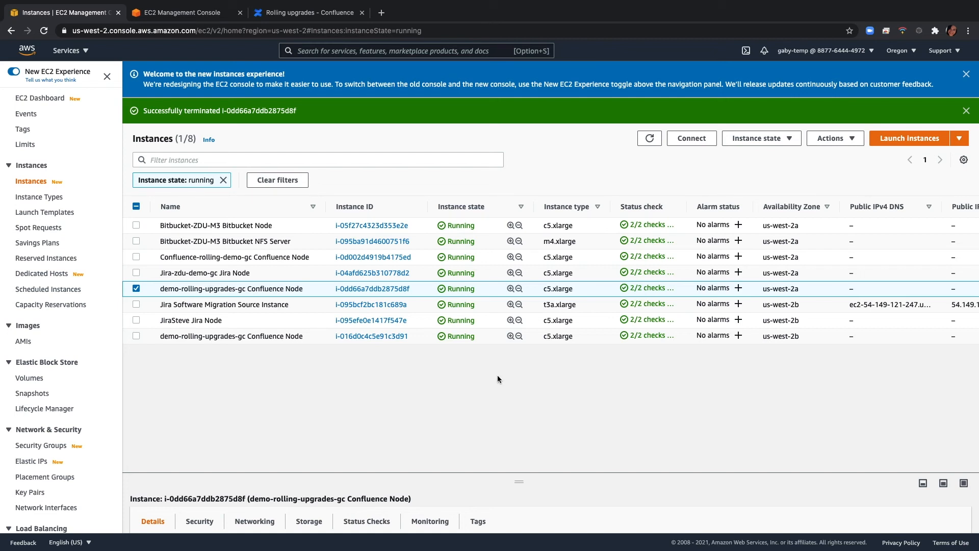
pyautogui.click(45, 31)
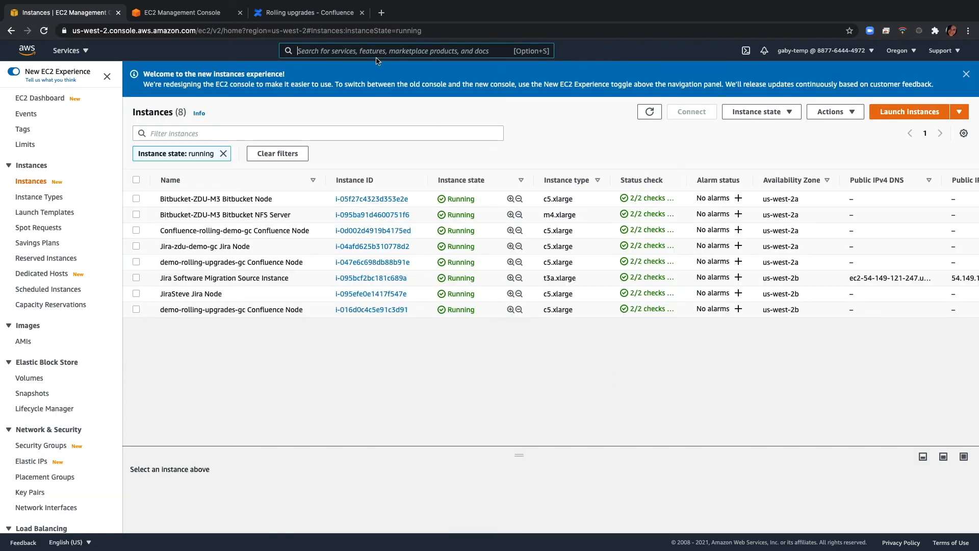
# Switch to Confluence's Rolling upgrades page and finalize the upgrade to disable upgrade mode
pyautogui.click(337, 16)
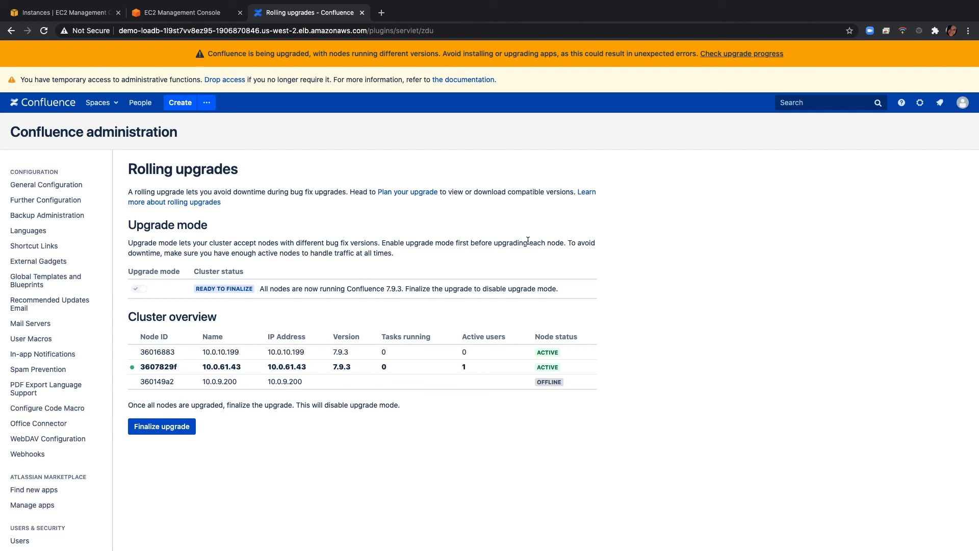
pyautogui.click(148, 428)
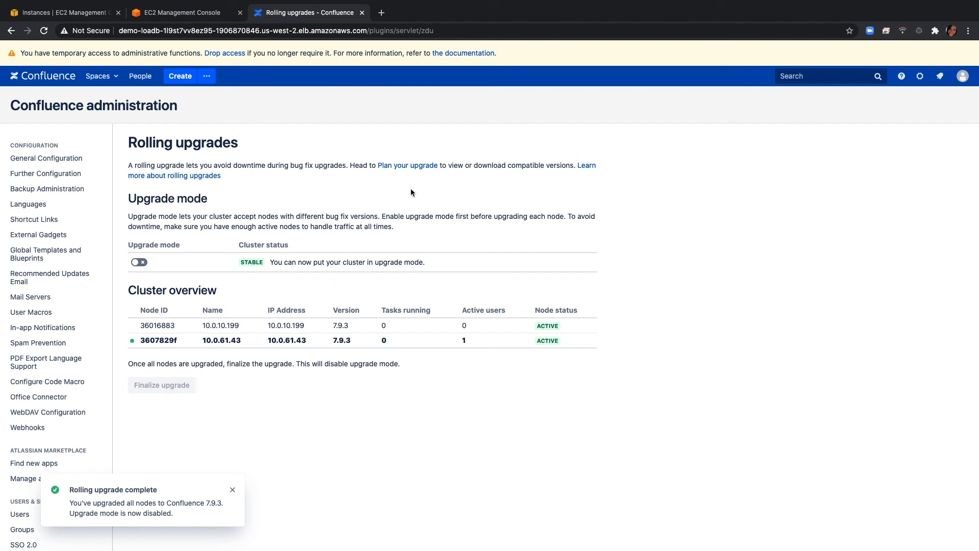
# Return to the AWS console and start updating the demo-rolling-upgrades-gc stack in CloudFormation with the current template
pyautogui.click(58, 15)
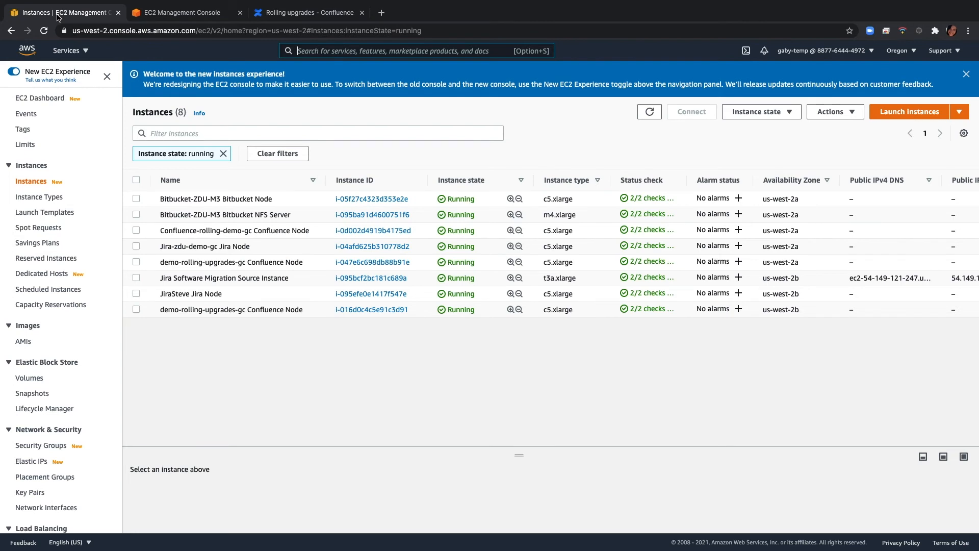
pyautogui.click(77, 51)
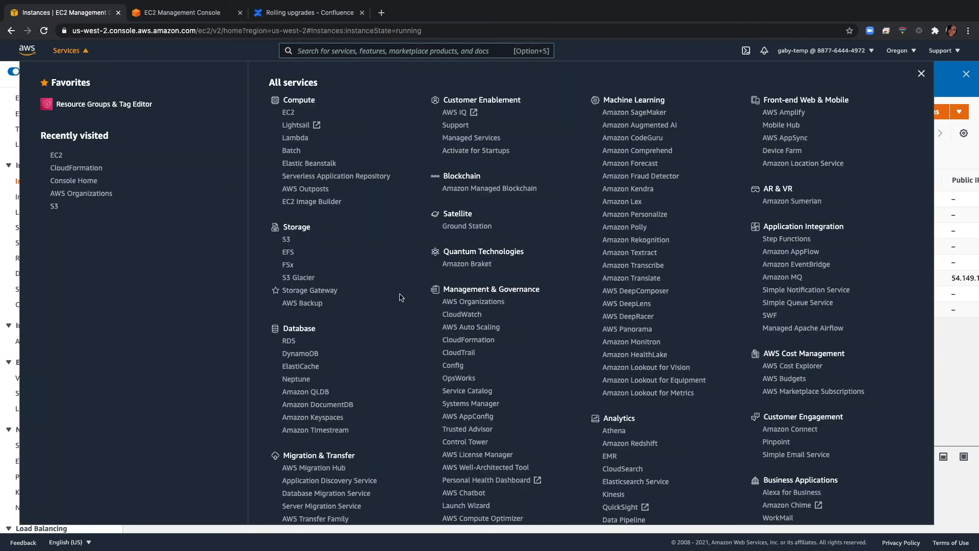
pyautogui.click(473, 340)
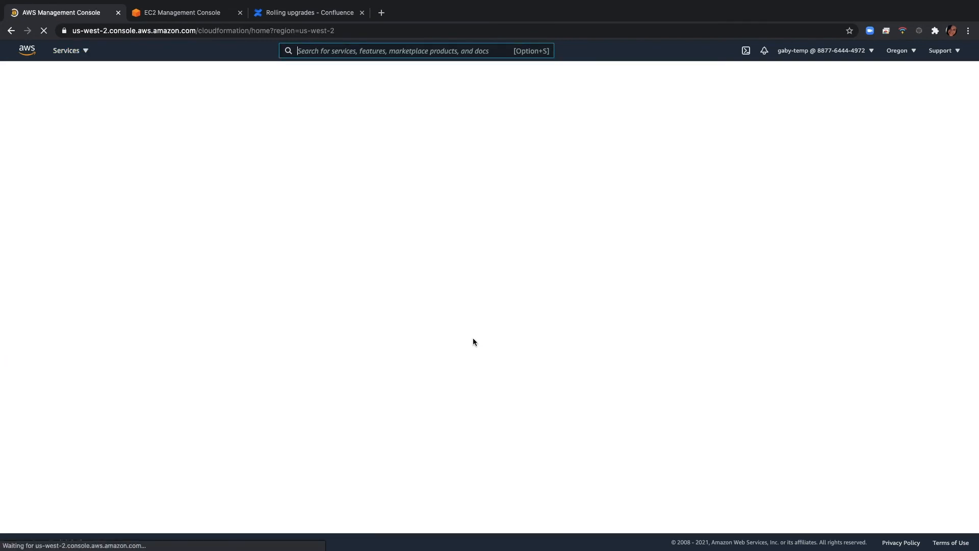
pyautogui.click(154, 224)
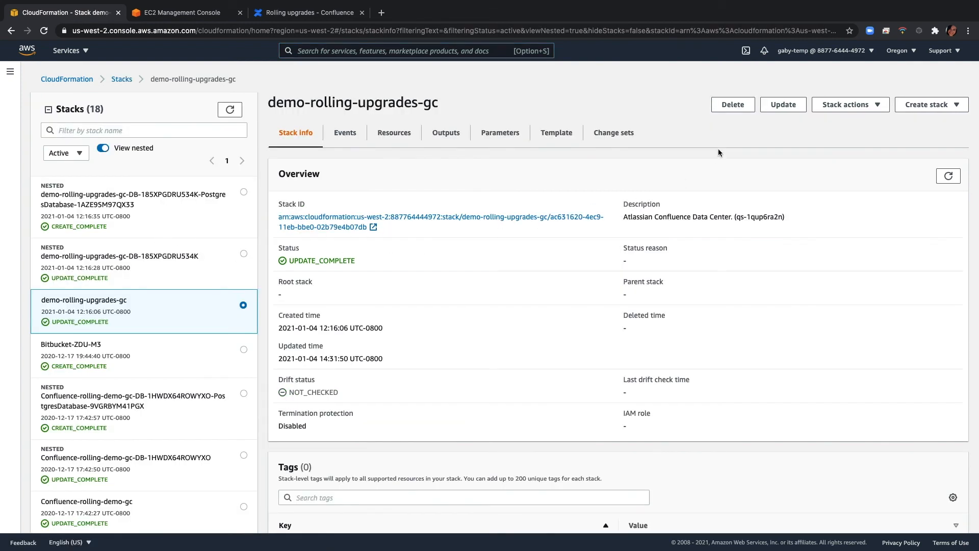
pyautogui.click(790, 106)
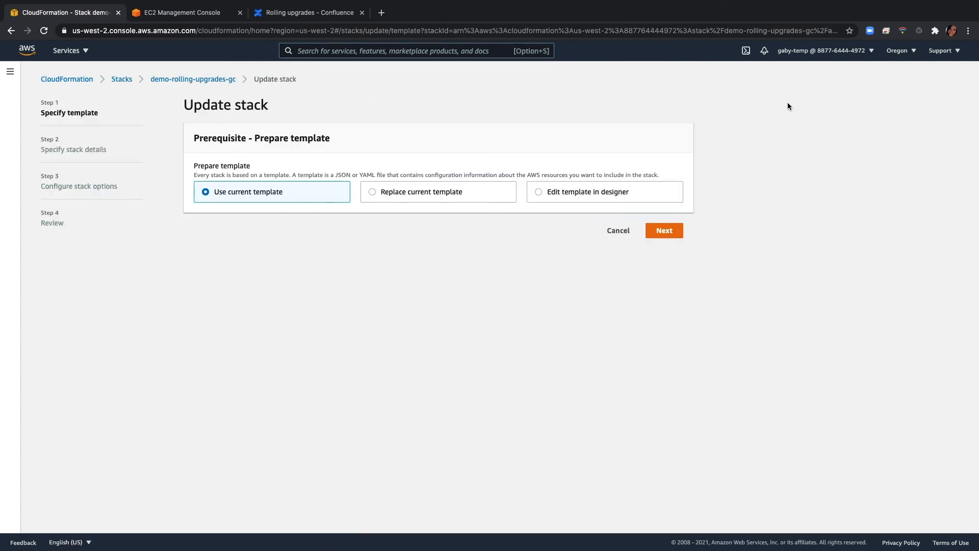
pyautogui.click(664, 231)
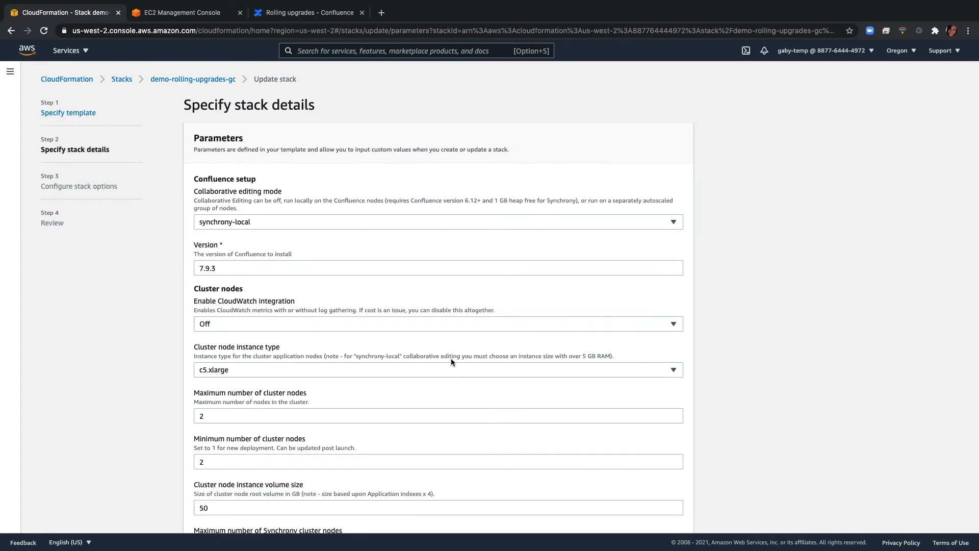
# Set both the maximum and minimum number of cluster nodes to 1 in the stack parameters
pyautogui.scroll(-3, 452, 357)
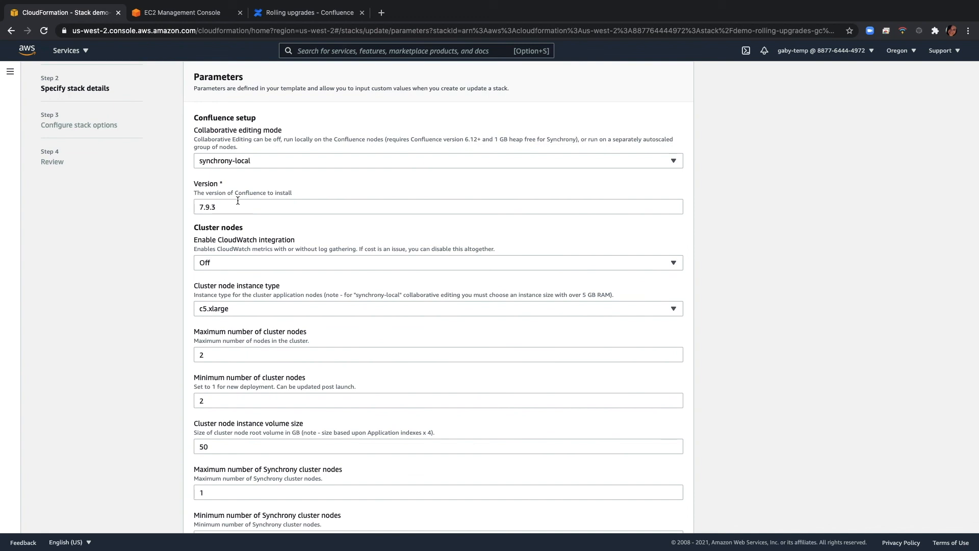
pyautogui.click(249, 353)
pyautogui.press('BackSpace')
pyautogui.write('1')
pyautogui.click(236, 403)
pyautogui.press('BackSpace')
pyautogui.write('1')
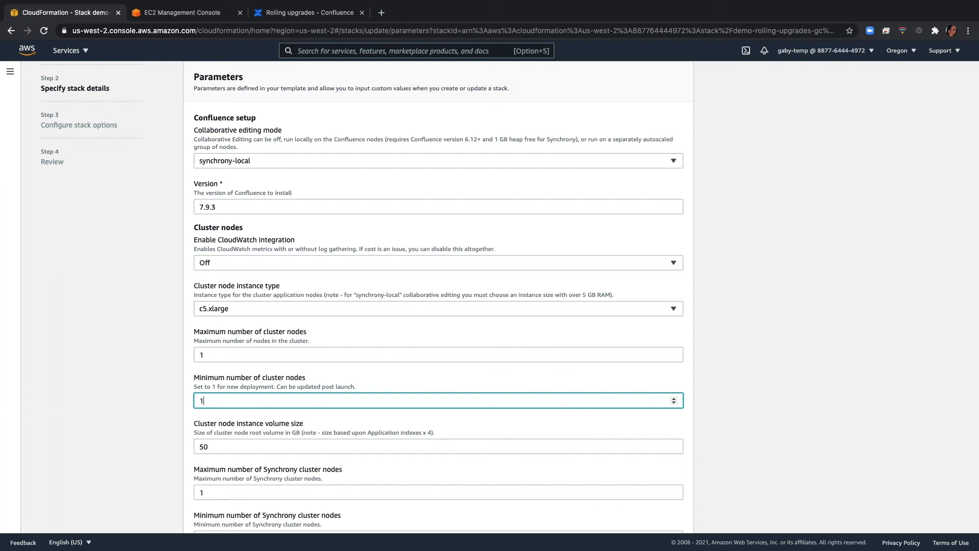
# Leave the other stack settings as they are, acknowledge the custom-named IAM resources and CAPABILITY_AUTO_EXPAND capabilities, and submit the stack update
pyautogui.scroll(-20, 536, 417)
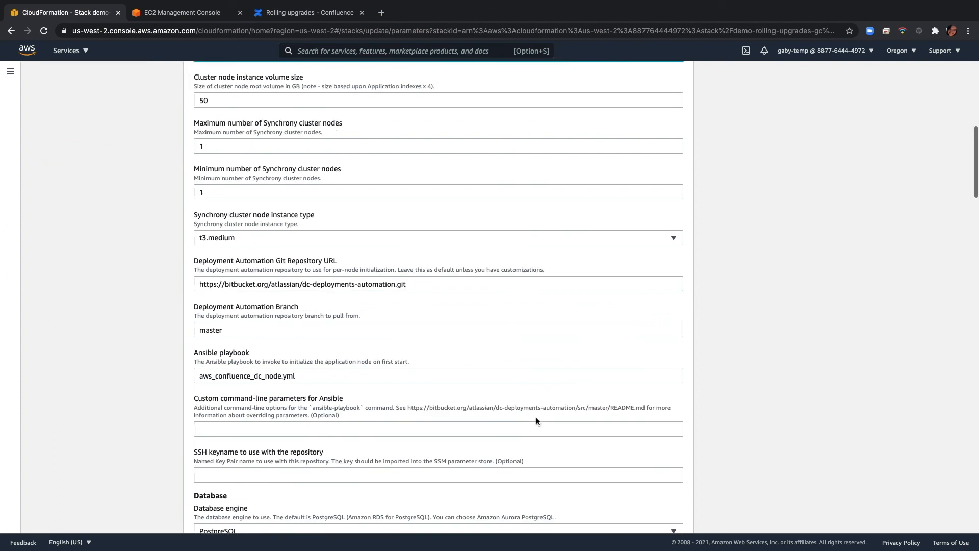
pyautogui.scroll(-10, 594, 418)
pyautogui.click(674, 517)
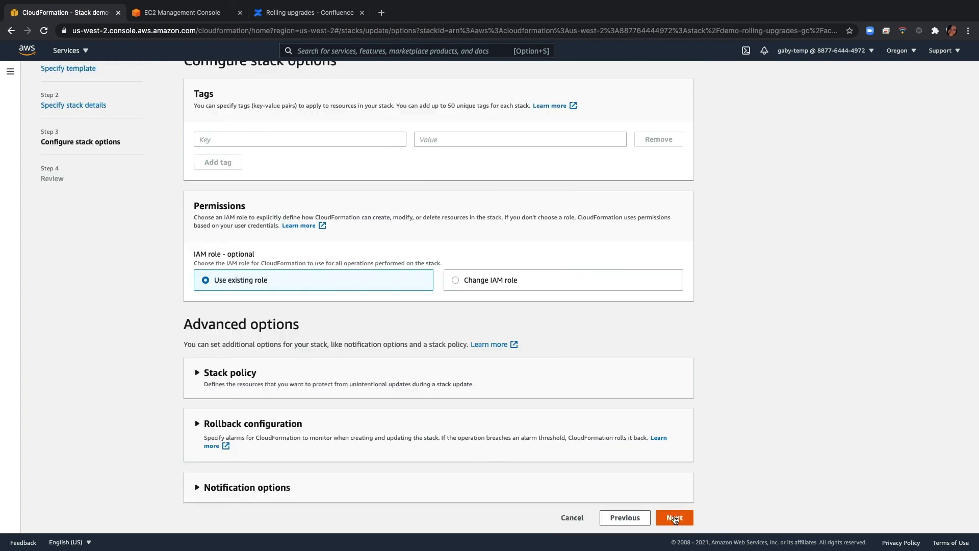
pyautogui.click(675, 518)
pyautogui.scroll(-10, 638, 408)
pyautogui.scroll(-10, 640, 406)
pyautogui.click(211, 459)
pyautogui.click(212, 475)
pyautogui.click(638, 520)
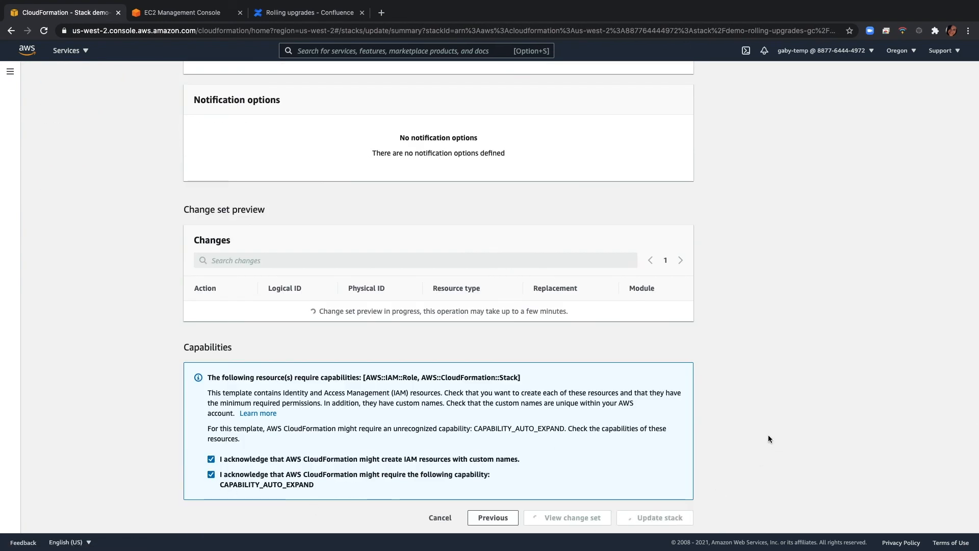